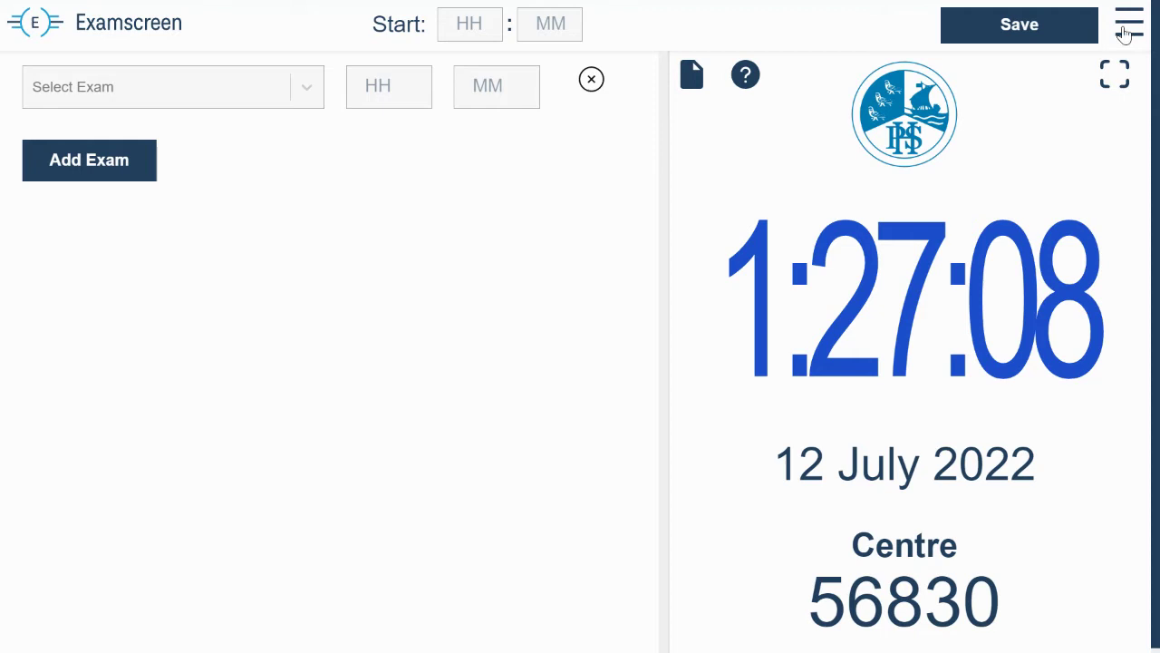
# - Go to My Account and review the logo upload and blue colour scheme settings
pyautogui.click(1124, 41)
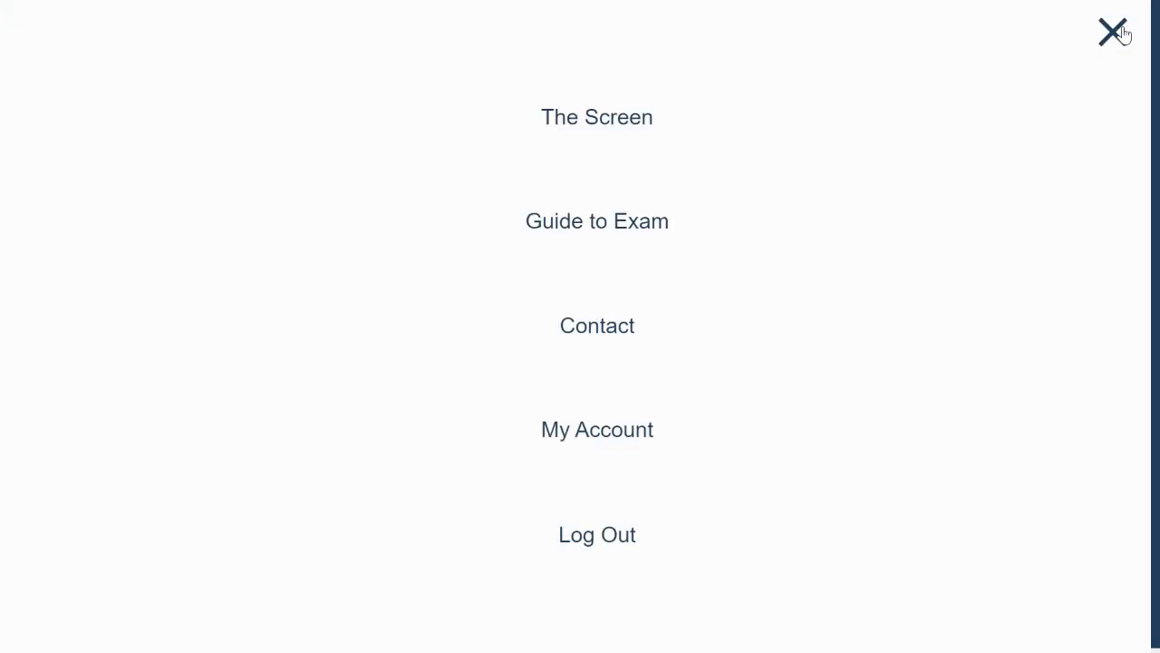
pyautogui.click(641, 436)
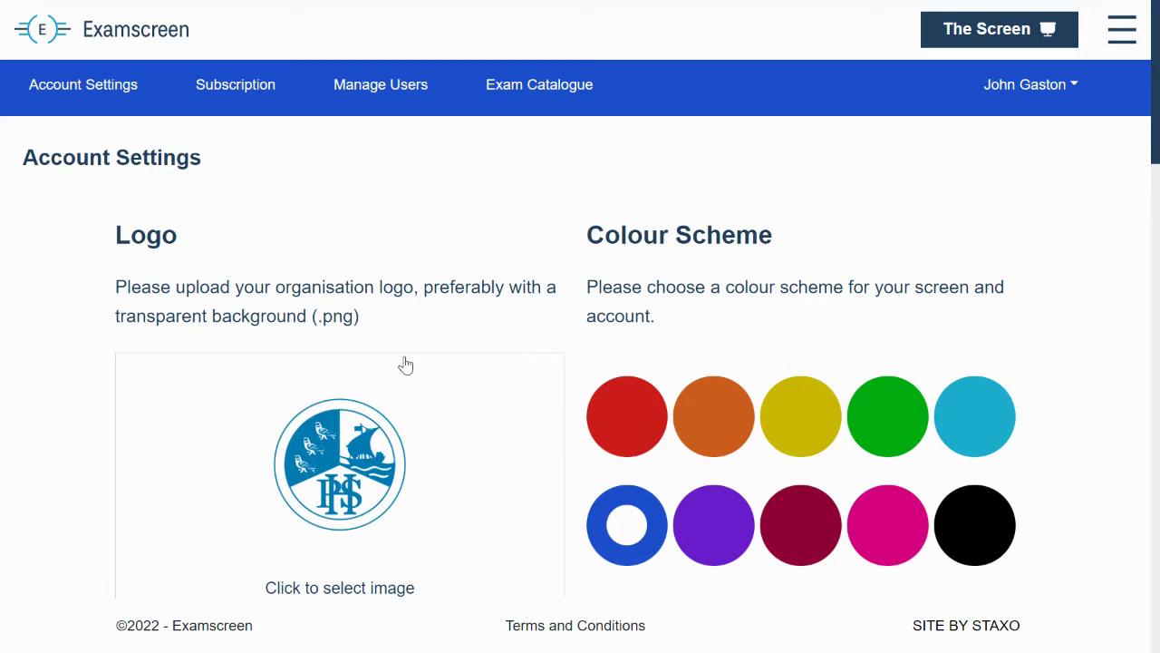
pyautogui.scroll(-2, 402, 362)
pyautogui.scroll(2, 402, 361)
pyautogui.scroll(-1, 407, 359)
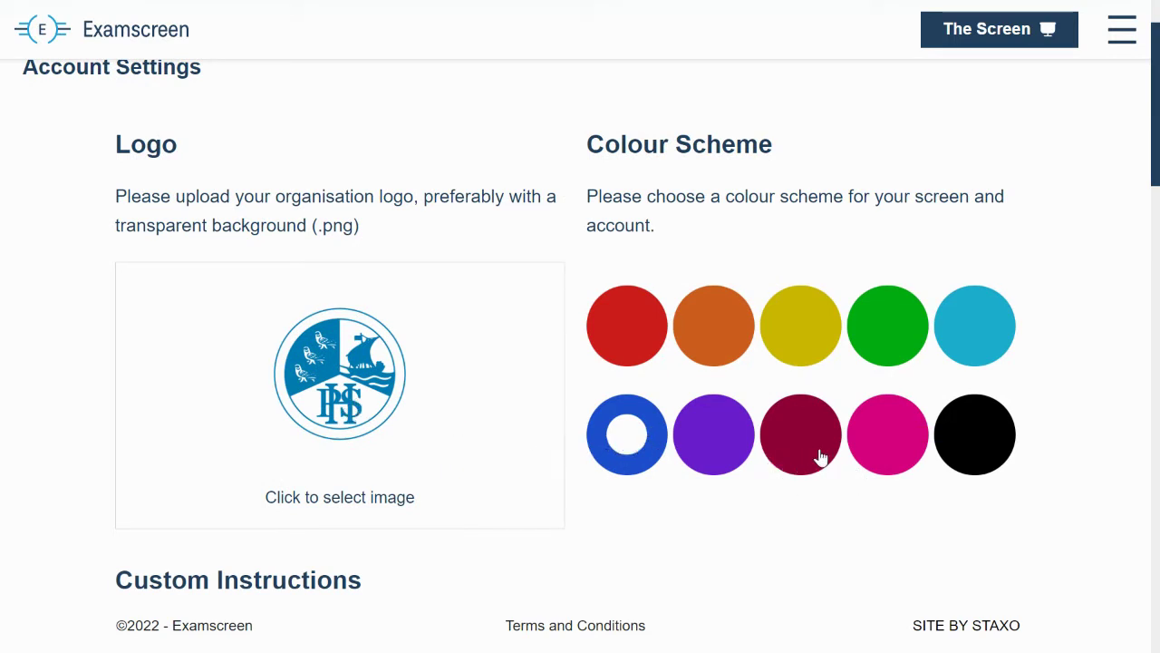
pyautogui.scroll(1, 645, 446)
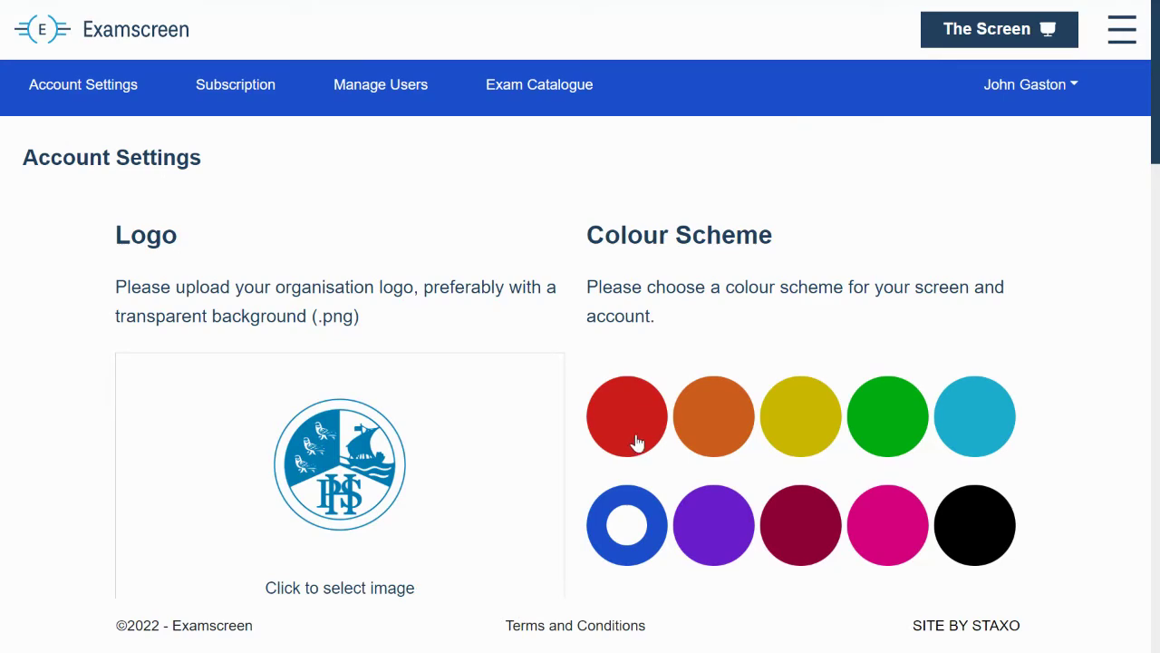
pyautogui.scroll(-5, 634, 440)
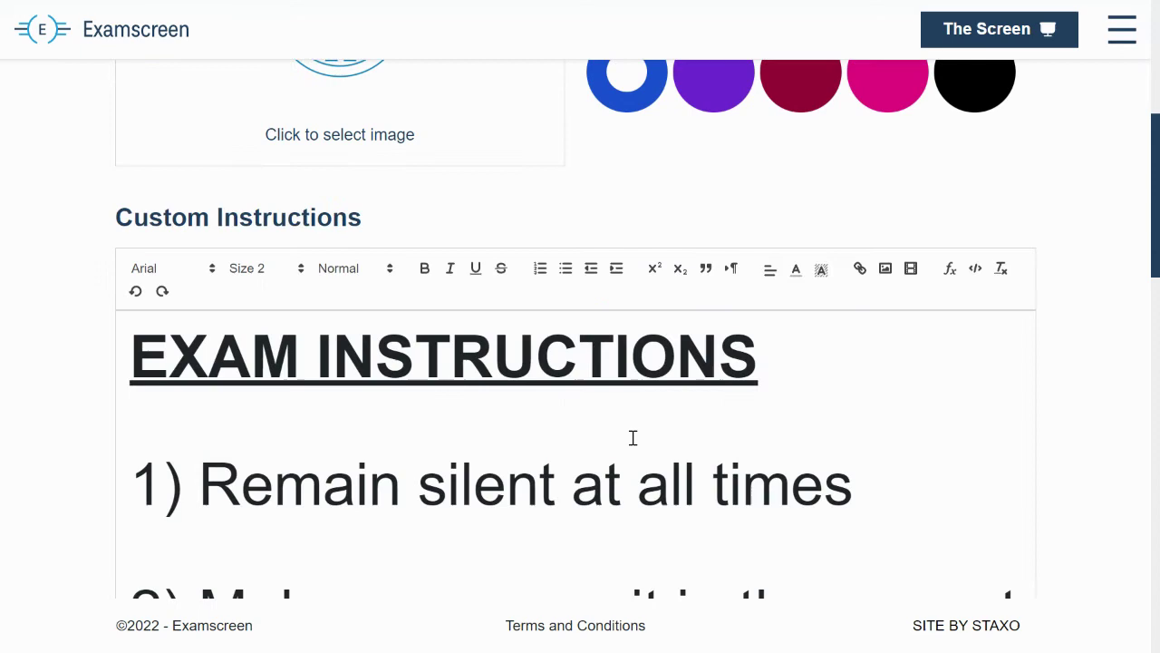
pyautogui.scroll(-2, 633, 438)
pyautogui.scroll(1, 629, 445)
pyautogui.scroll(-1, 630, 448)
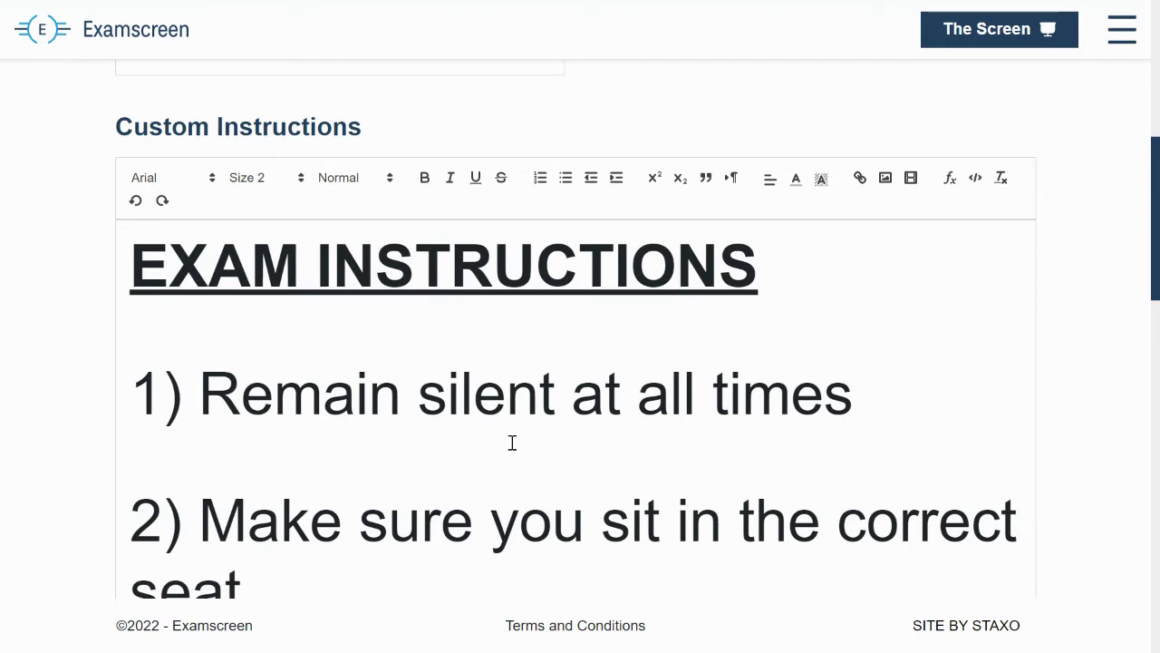
pyautogui.scroll(-1, 376, 439)
pyautogui.scroll(-2, 541, 435)
pyautogui.scroll(2, 542, 435)
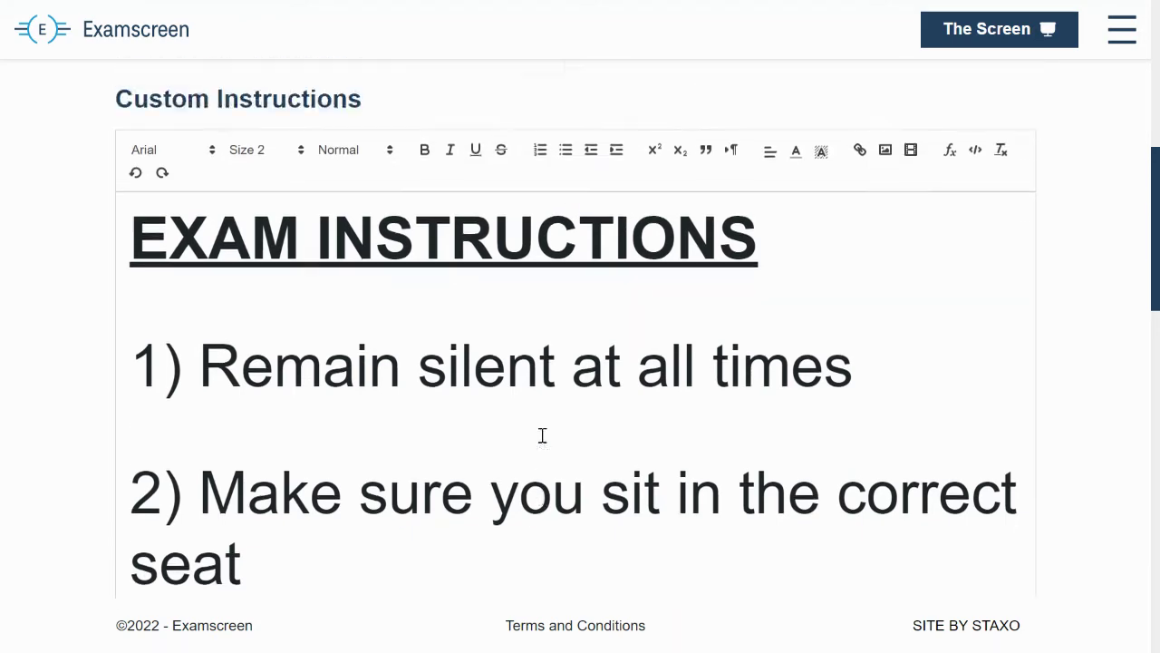
pyautogui.scroll(-1, 541, 435)
pyautogui.scroll(1, 541, 435)
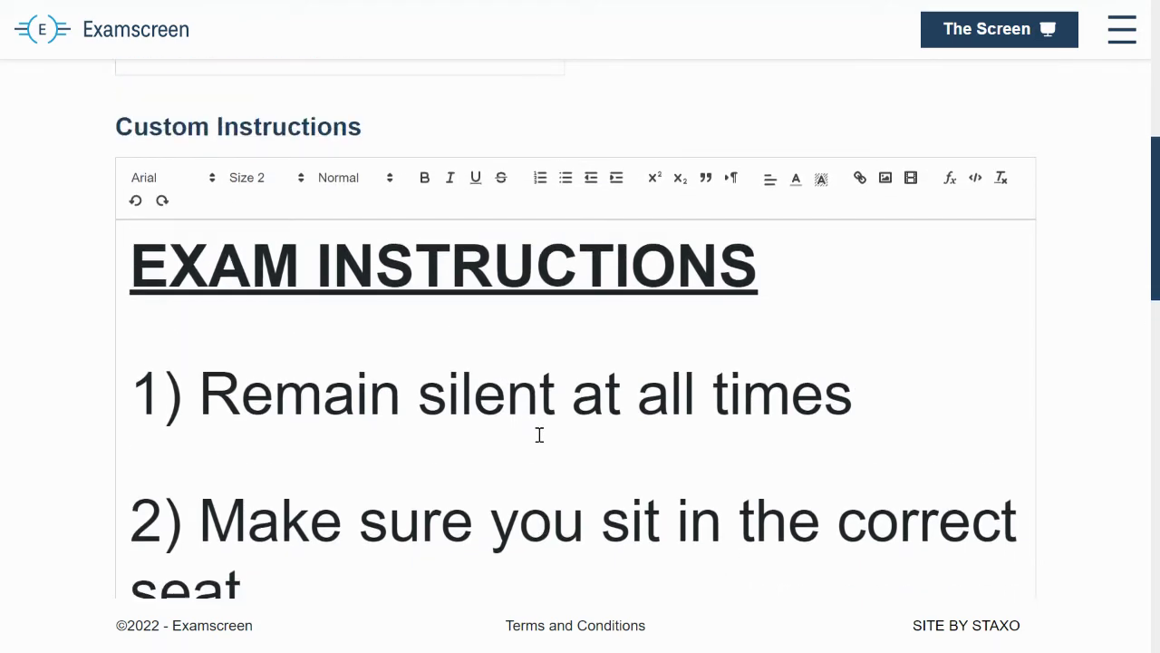
pyautogui.scroll(-3, 540, 435)
pyautogui.scroll(1, 539, 435)
pyautogui.scroll(-4, 540, 439)
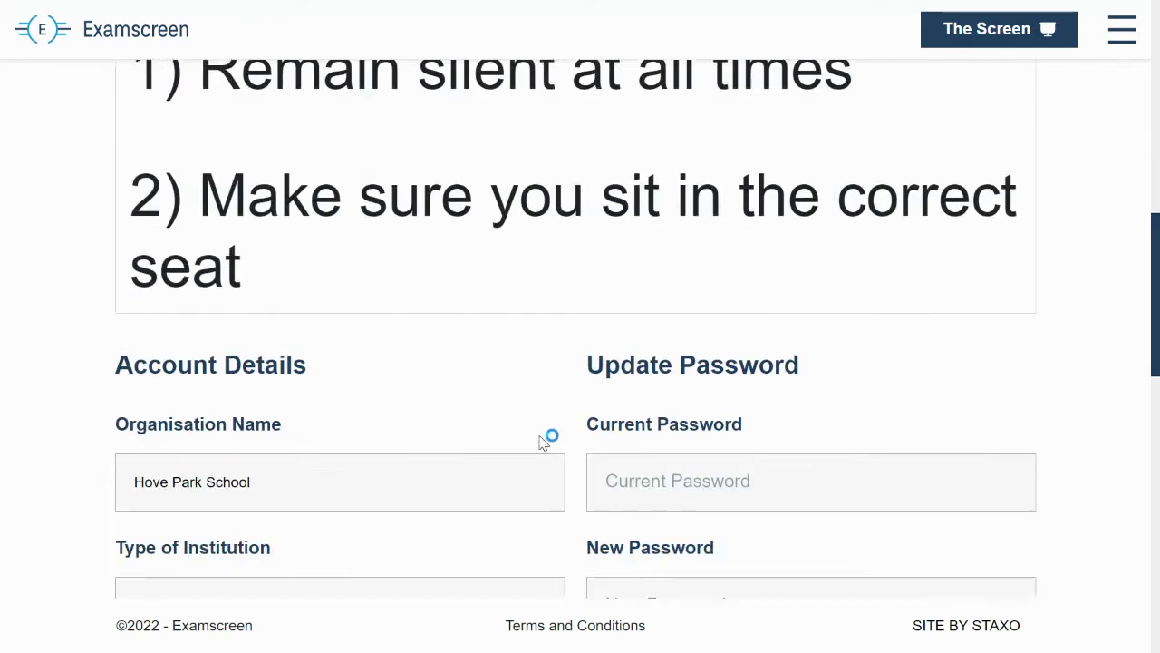
pyautogui.scroll(-1, 537, 441)
pyautogui.scroll(2, 534, 438)
pyautogui.scroll(-2, 534, 438)
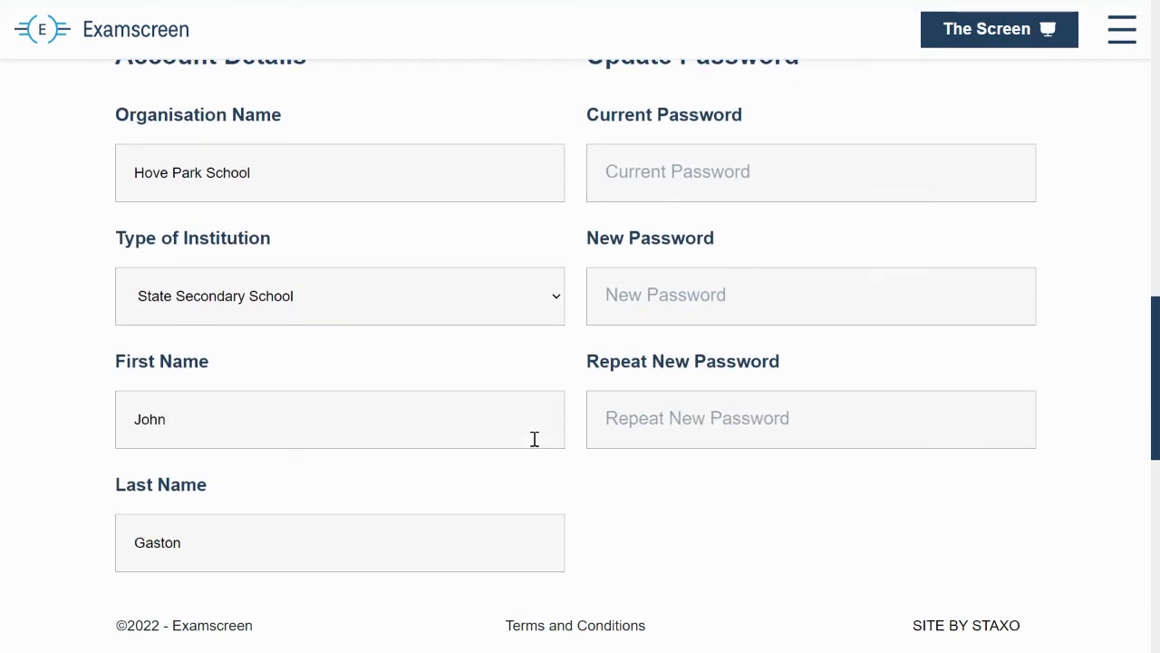
pyautogui.scroll(1, 533, 439)
pyautogui.scroll(-4, 363, 374)
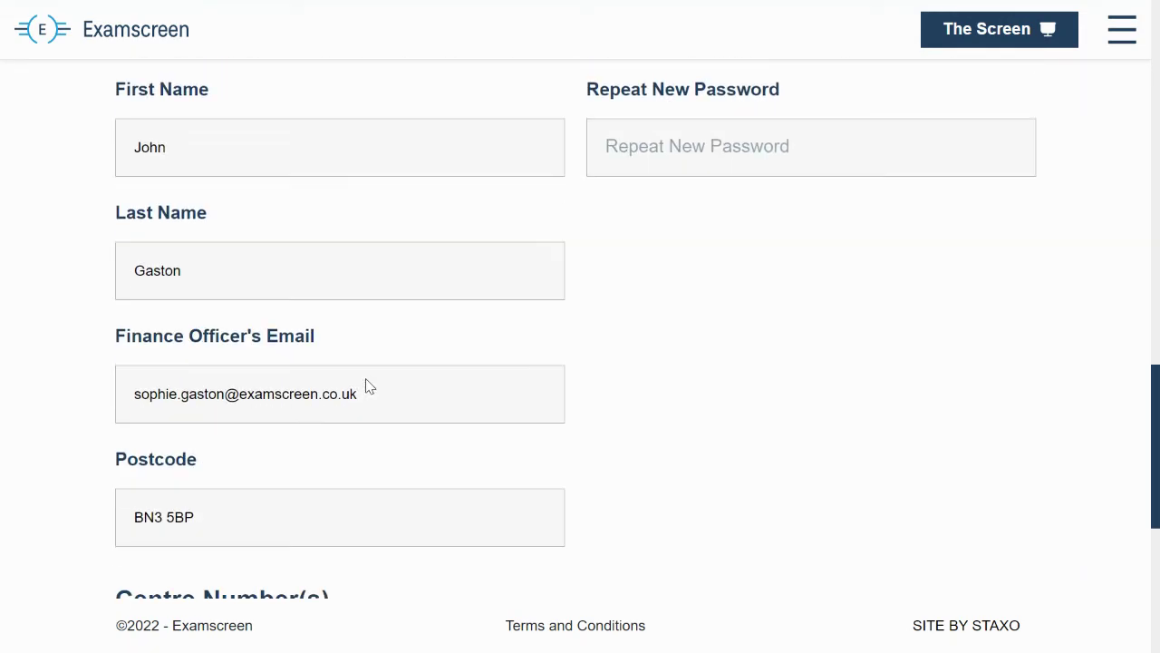
pyautogui.scroll(-1, 368, 389)
pyautogui.scroll(6, 370, 387)
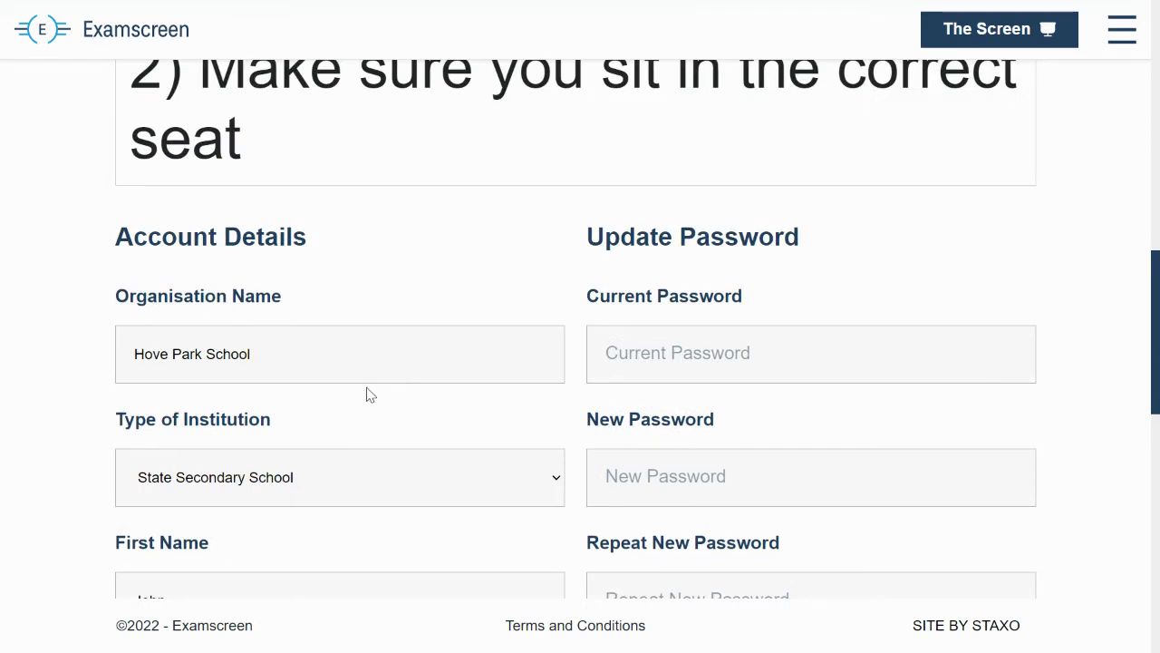
pyautogui.scroll(-4, 368, 394)
pyautogui.scroll(3, 368, 390)
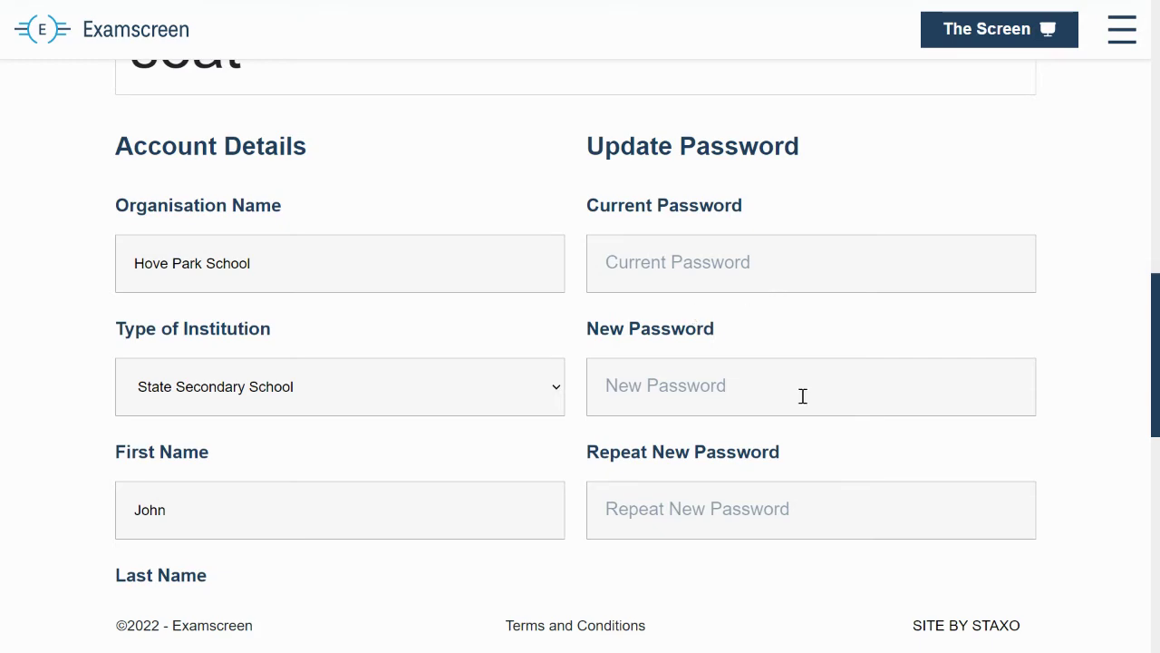
pyautogui.scroll(-2, 752, 412)
pyautogui.scroll(4, 746, 409)
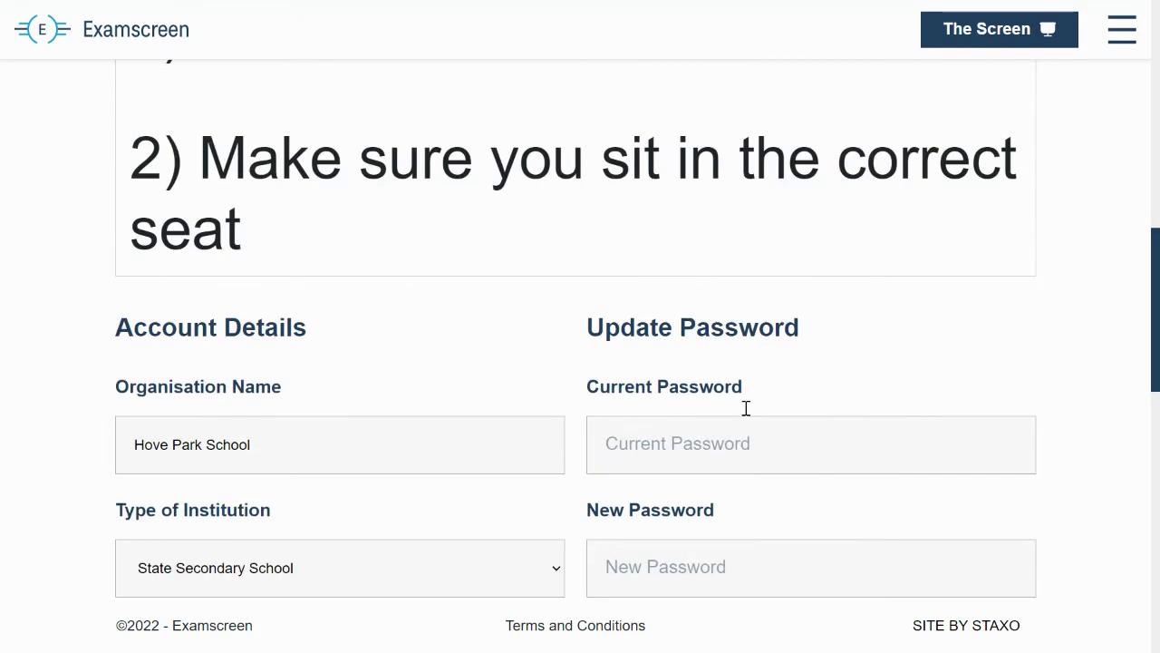
pyautogui.scroll(-4, 722, 440)
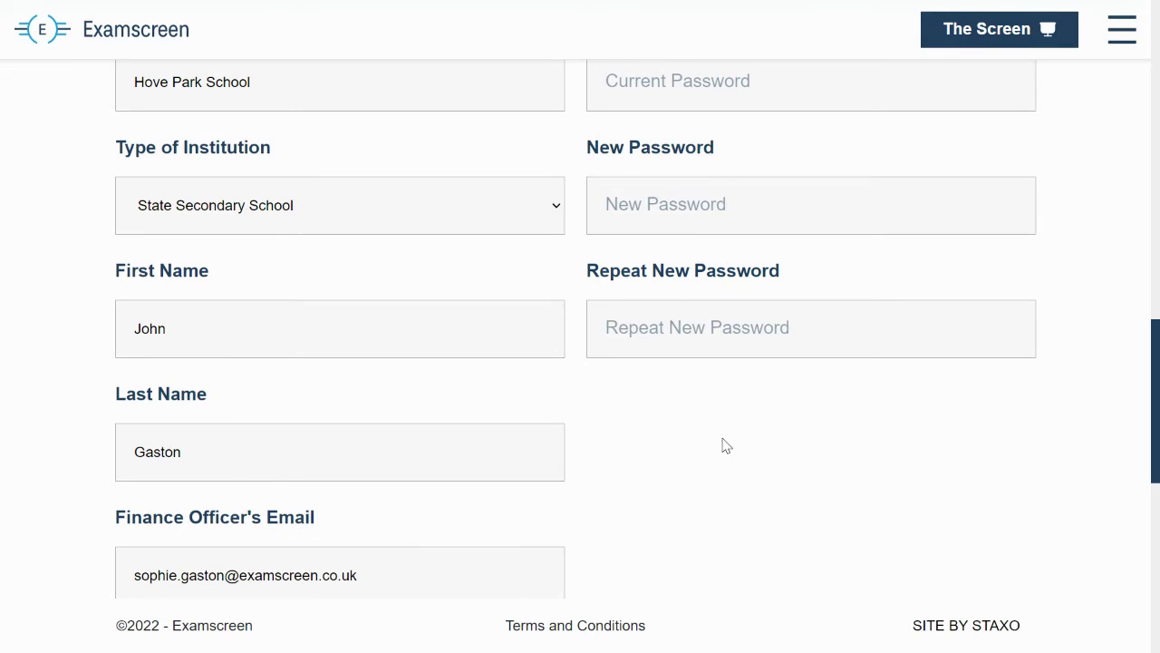
pyautogui.scroll(-6, 725, 445)
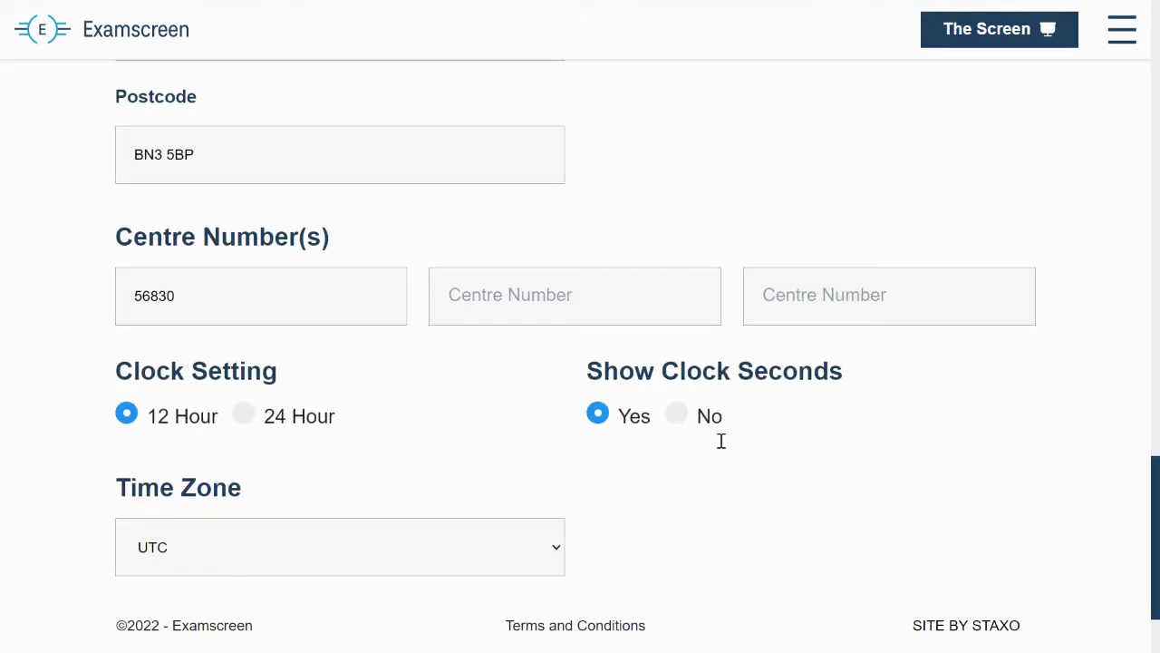
pyautogui.scroll(-1, 721, 441)
pyautogui.scroll(1, 694, 443)
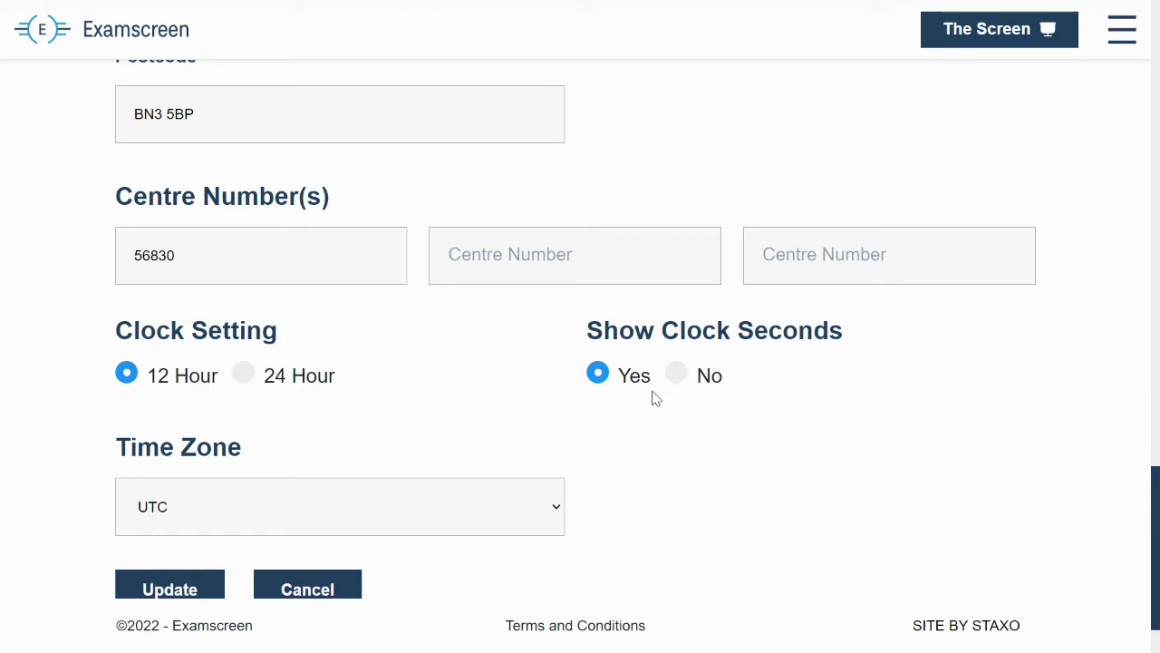
pyautogui.scroll(-1, 656, 398)
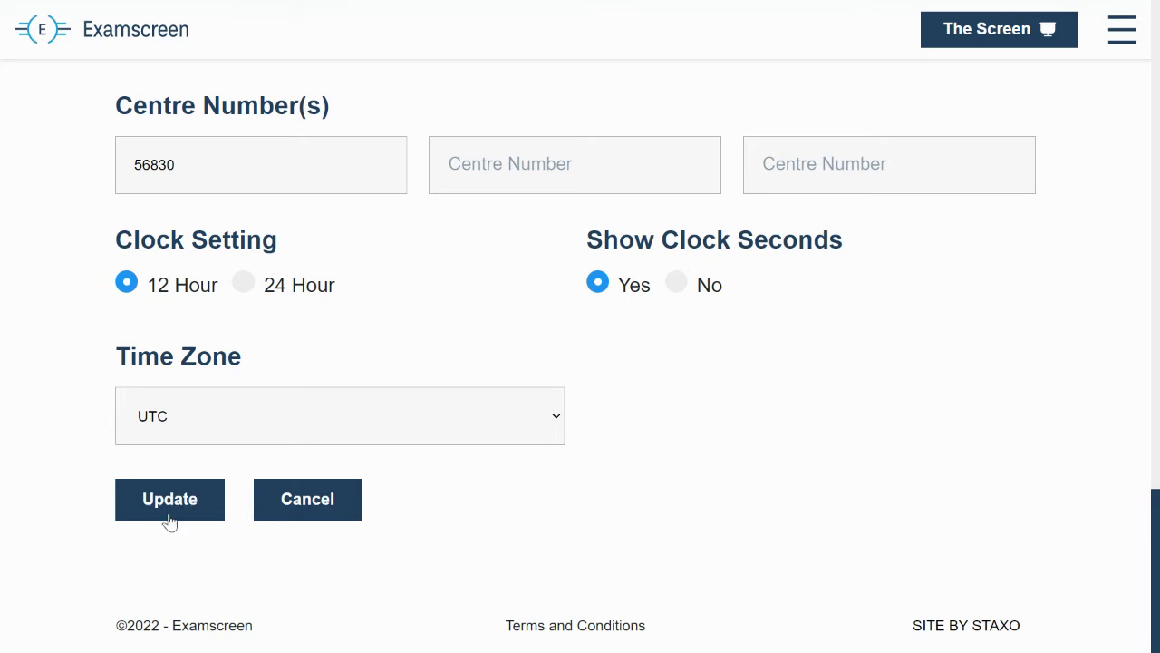
pyautogui.scroll(3, 248, 491)
pyautogui.scroll(-3, 248, 490)
pyautogui.scroll(12, 236, 518)
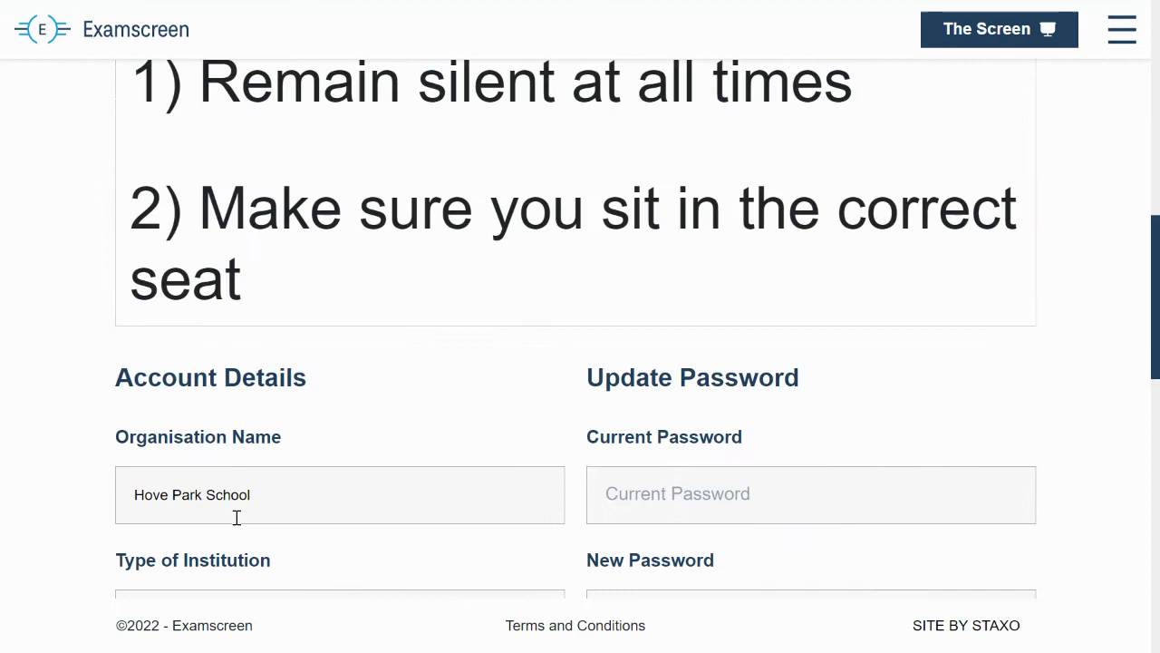
pyautogui.scroll(7, 233, 518)
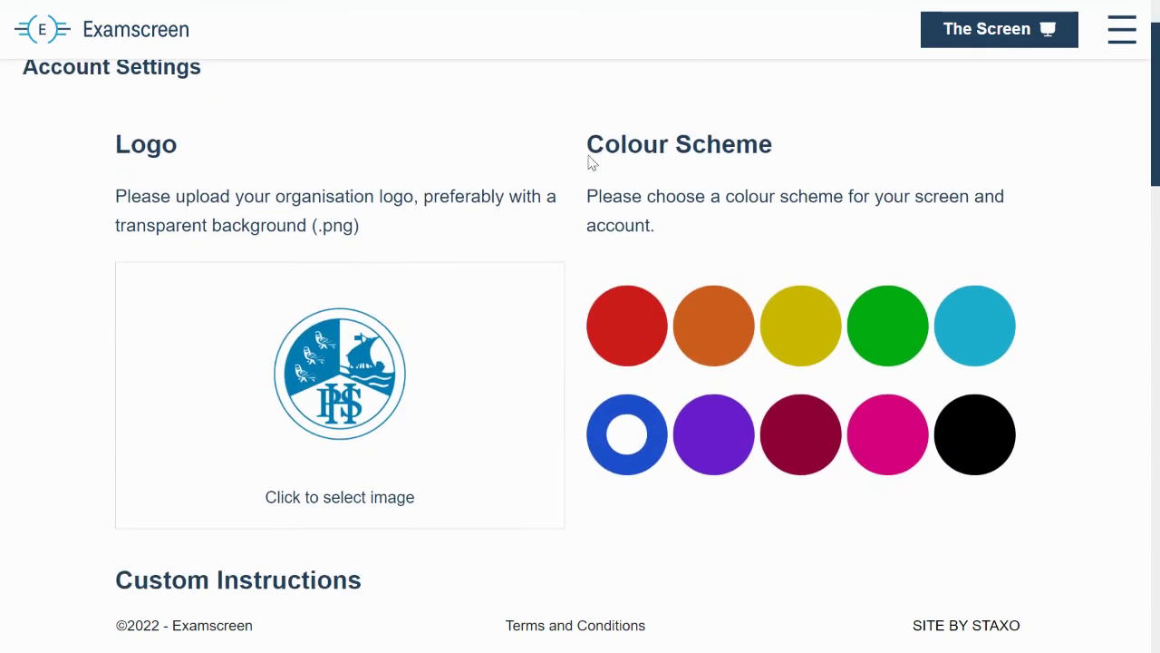
pyautogui.scroll(1, 843, 138)
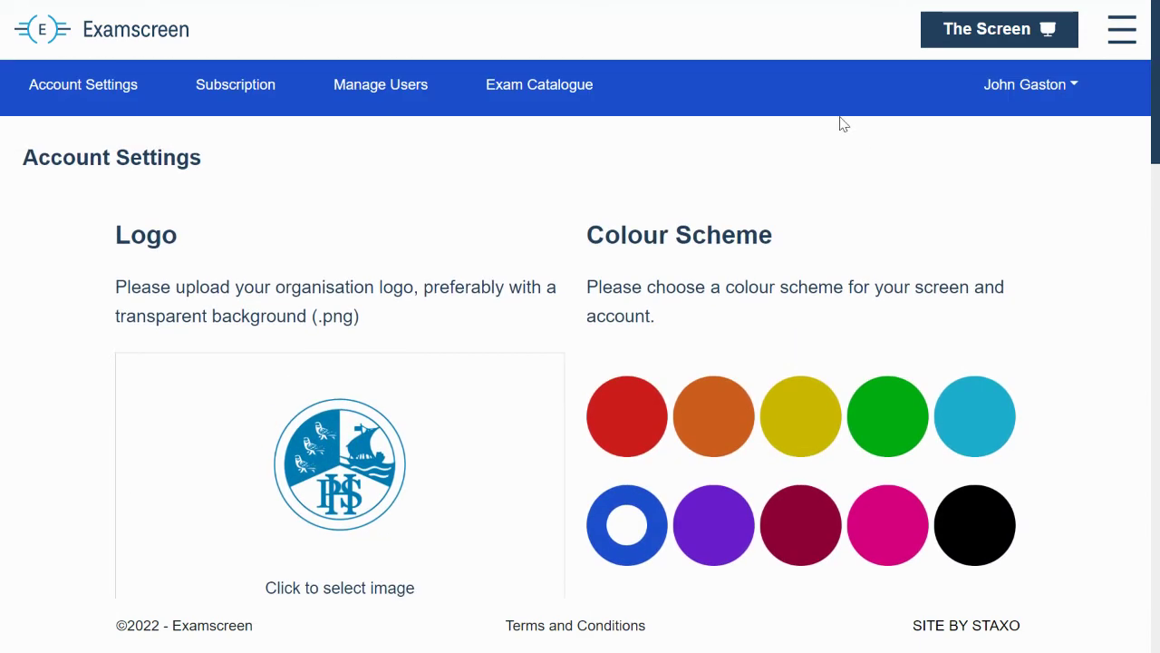
# - Check the Custom Instructions page, then return to the exam screen showing centre 56830
pyautogui.click(975, 37)
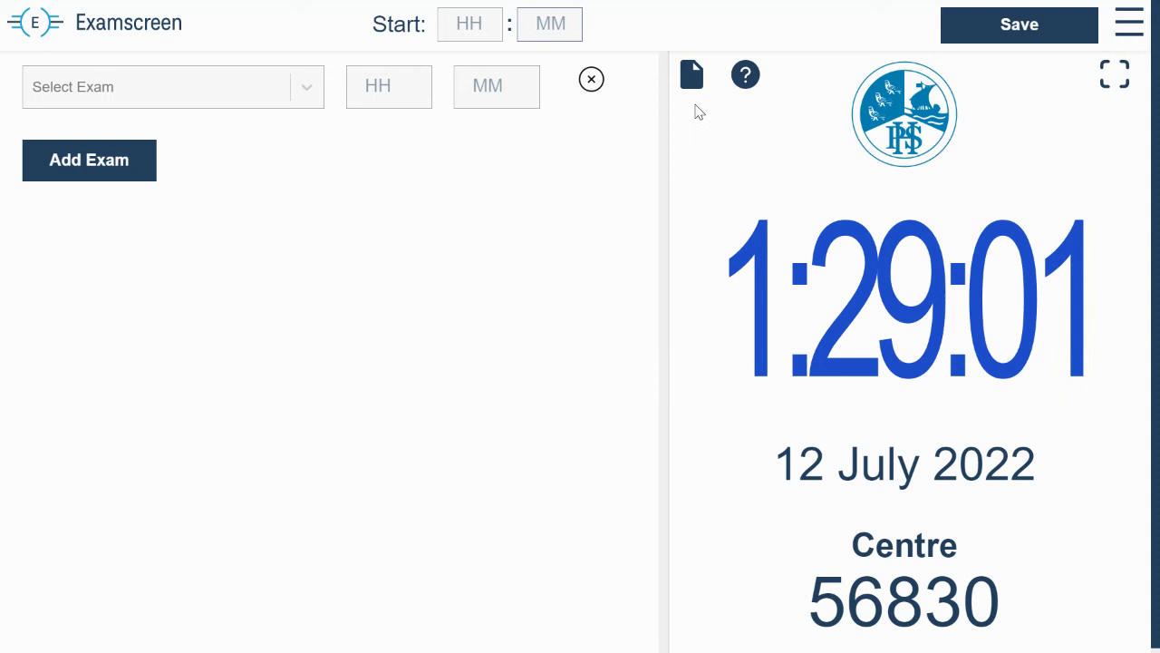
pyautogui.click(693, 78)
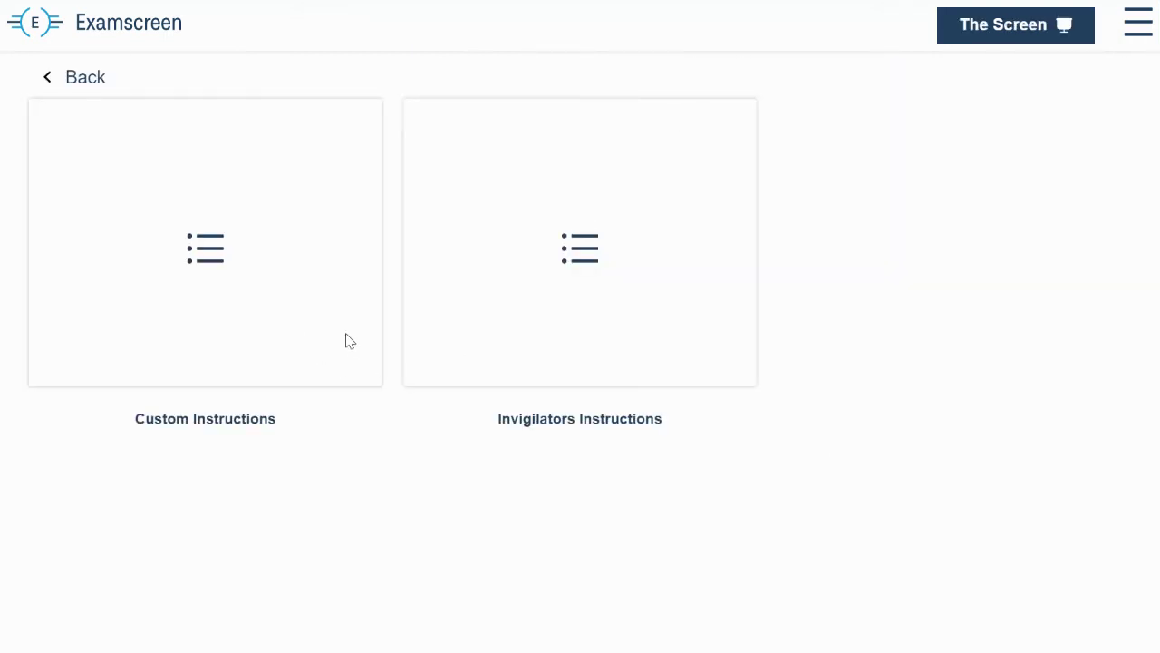
pyautogui.click(200, 267)
pyautogui.click(47, 80)
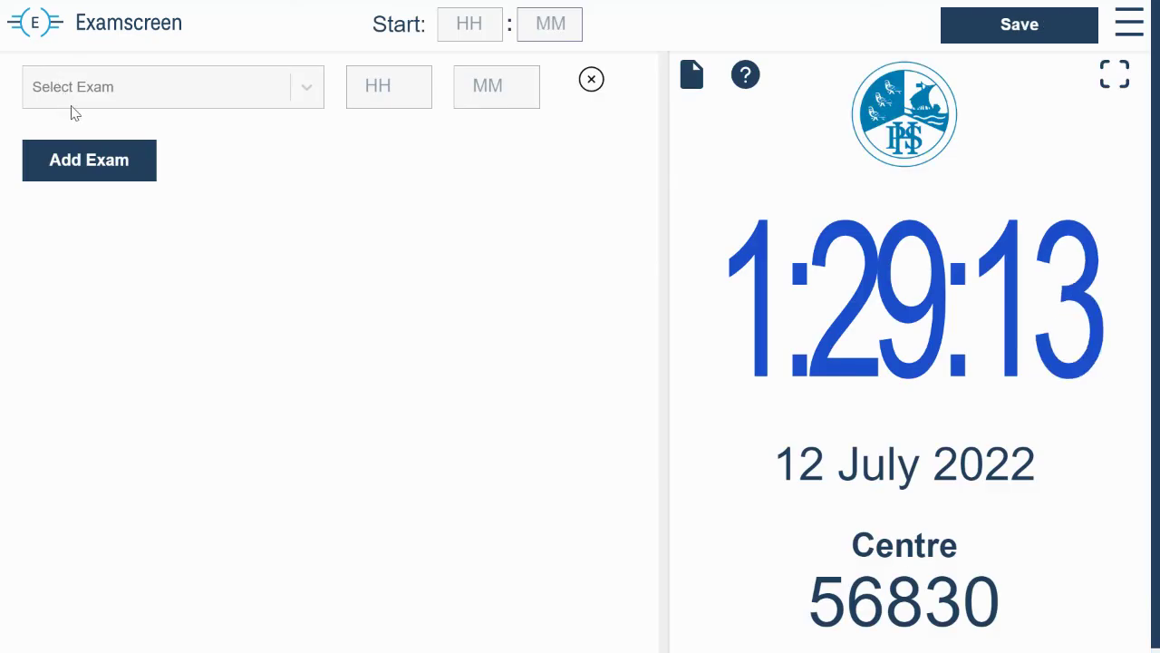
# - View the active Premium £25.00 subscription and its Direct Debit payment under My Account
pyautogui.click(1133, 22)
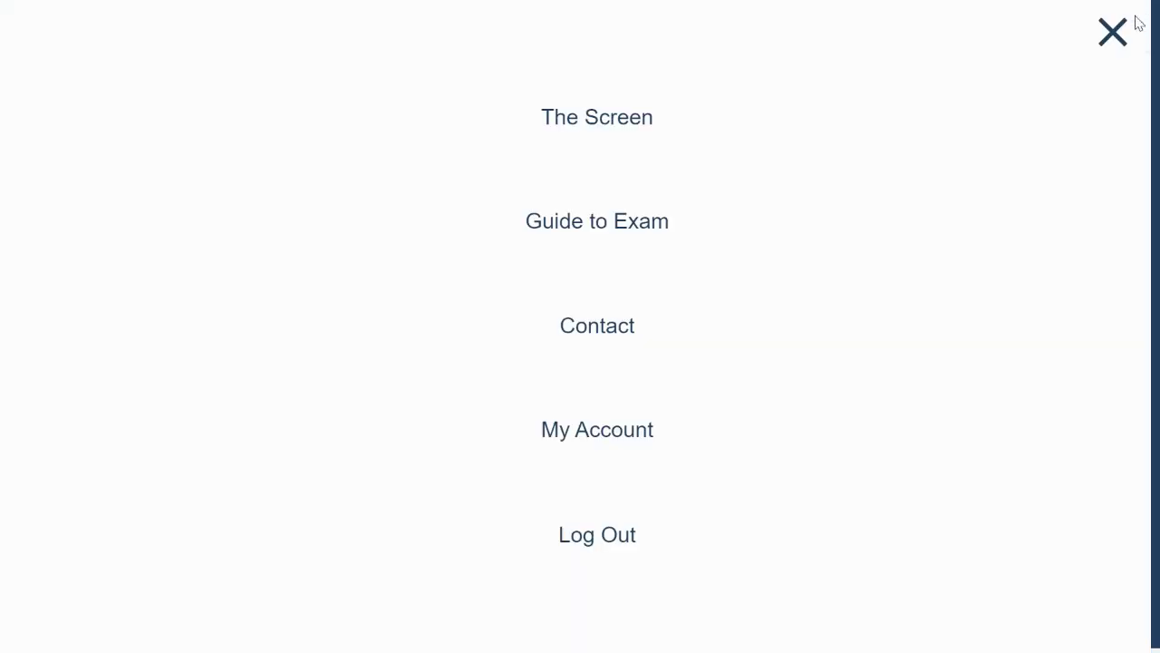
pyautogui.click(632, 433)
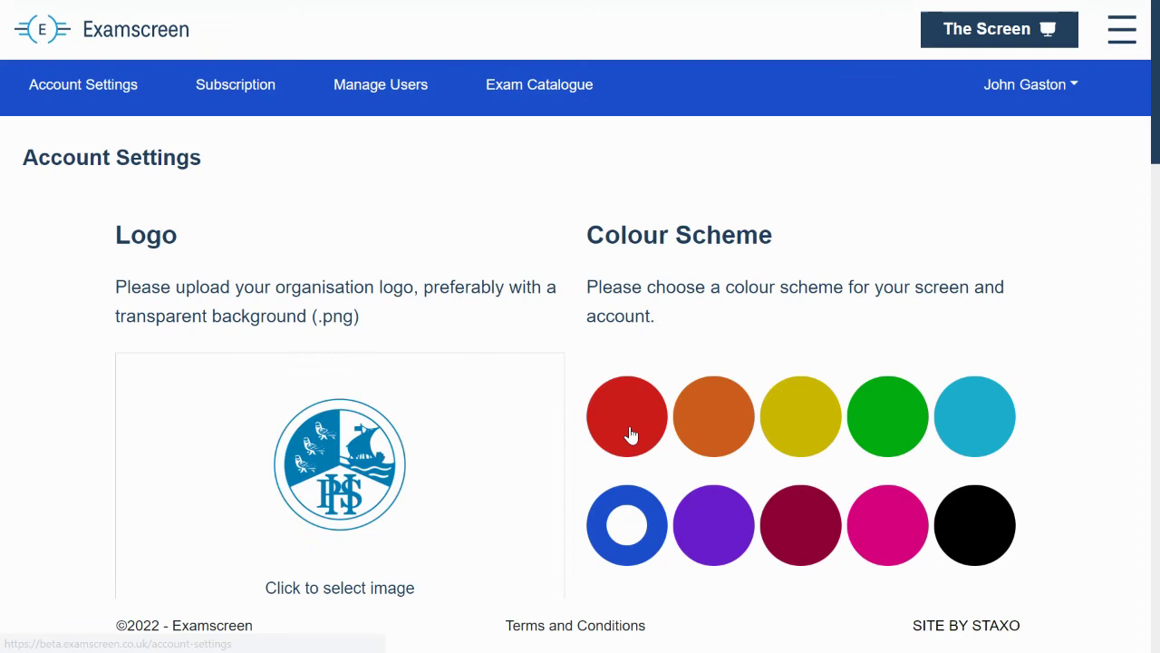
pyautogui.click(241, 94)
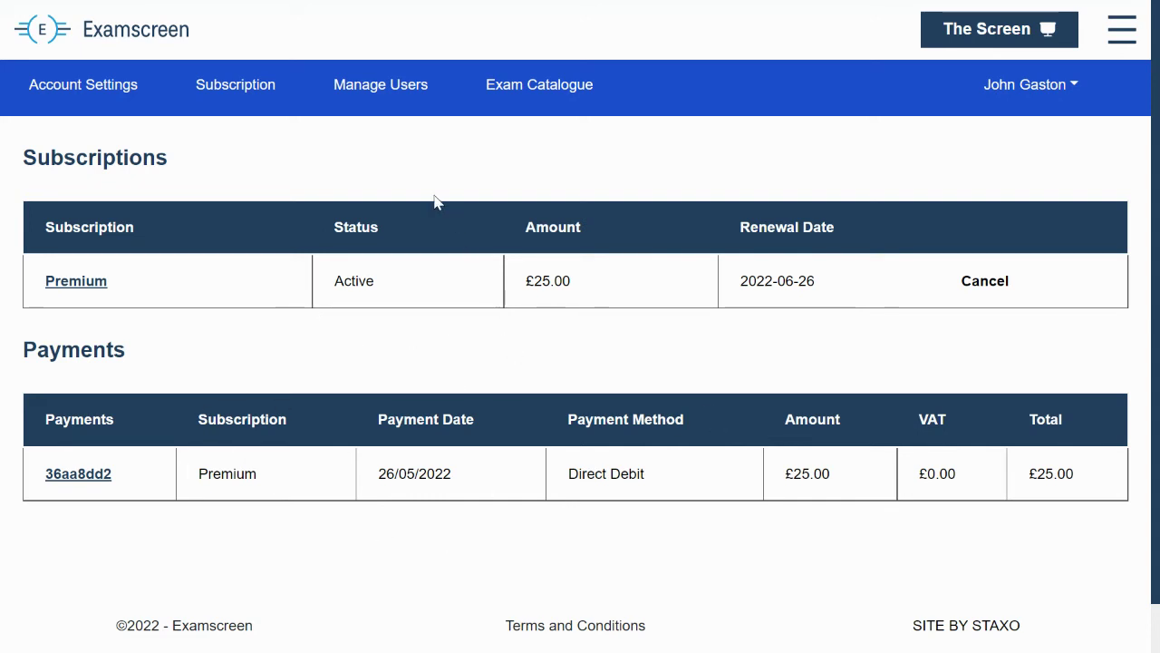
# - Preview the Add Invigilator form, then list the single active Invigilator Account under Manage Users
pyautogui.click(390, 90)
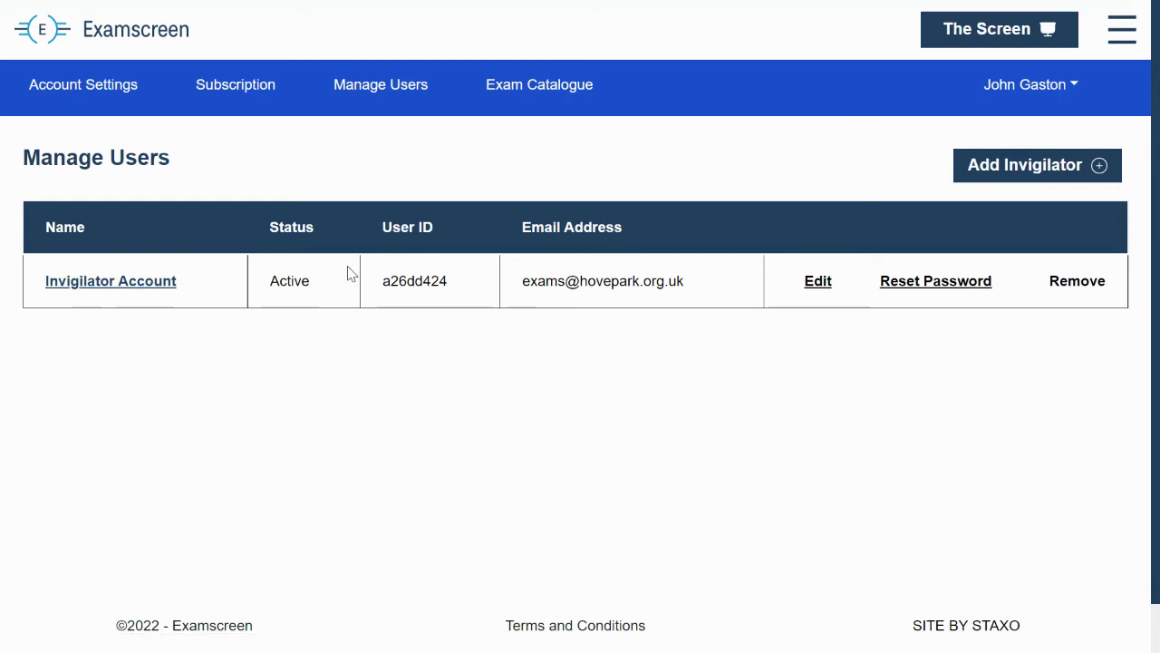
pyautogui.click(995, 169)
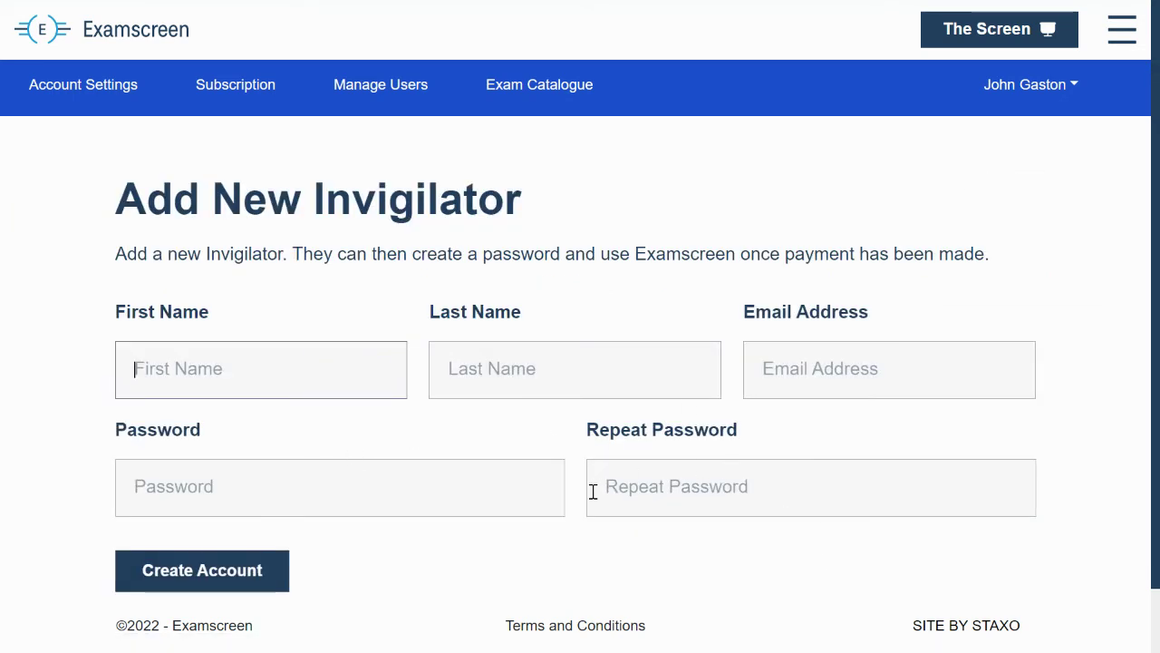
pyautogui.click(413, 96)
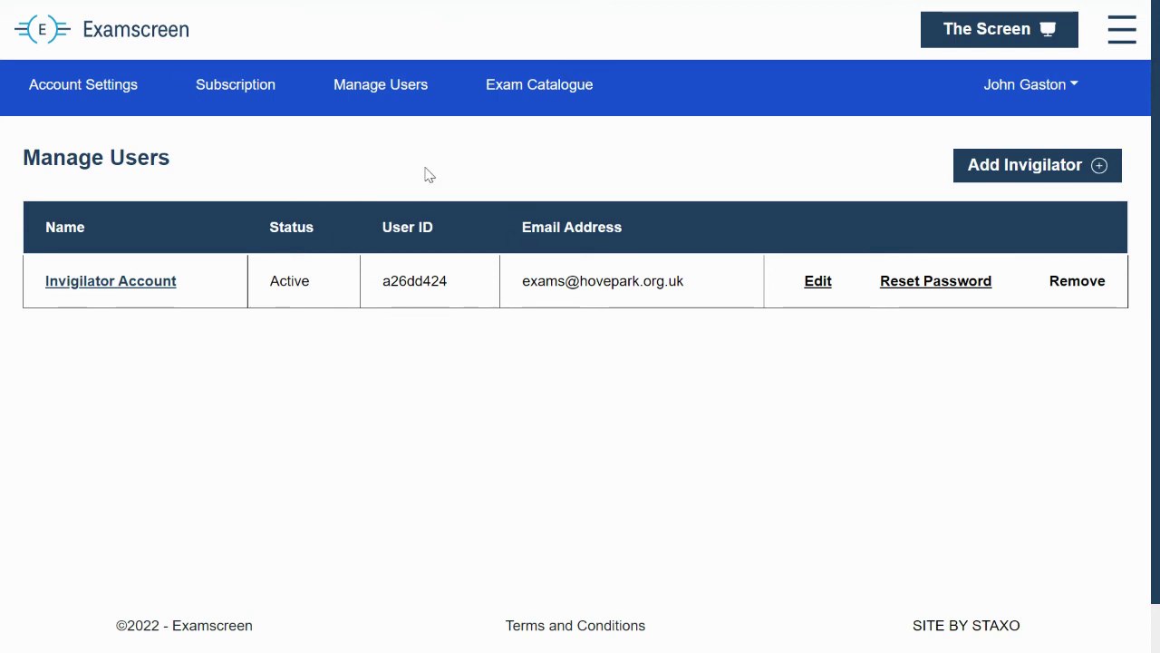
# - Browse the Exam Catalogue's Y10 and Y9 exams with their lengths and dates
pyautogui.click(540, 92)
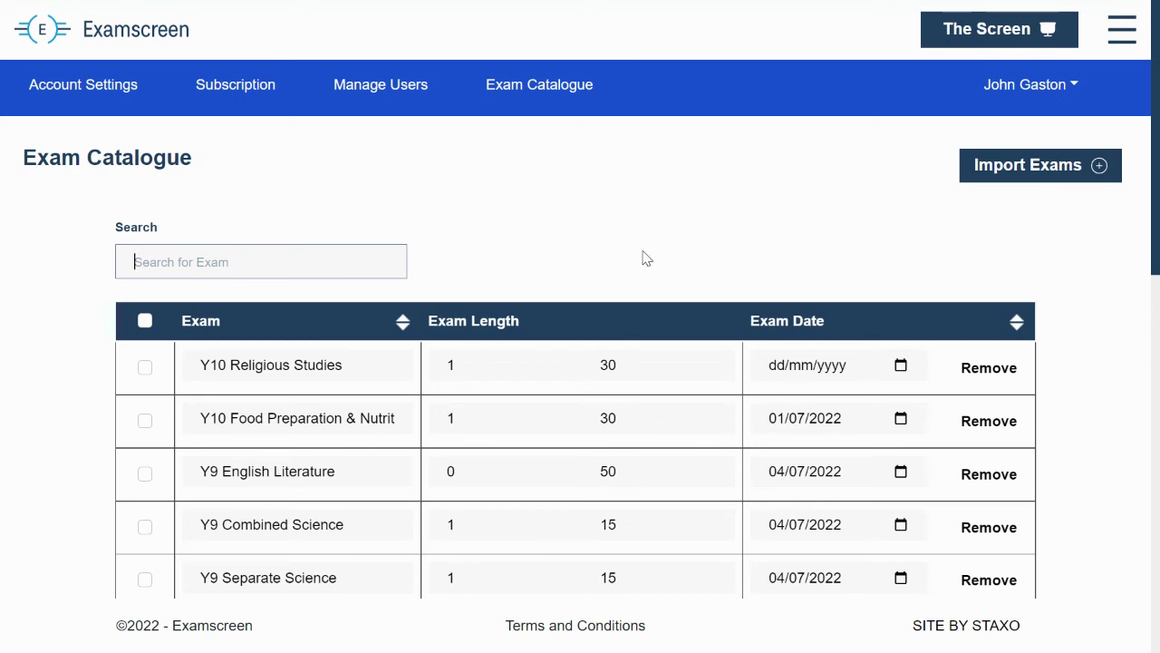
pyautogui.scroll(-1, 642, 259)
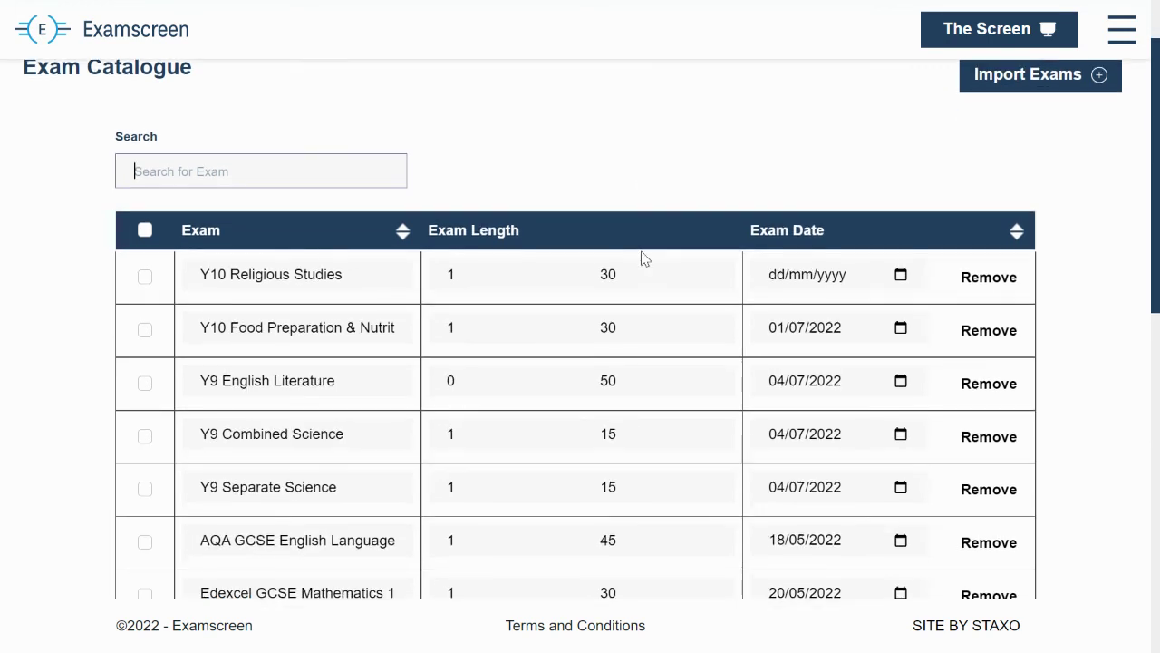
pyautogui.scroll(1, 640, 258)
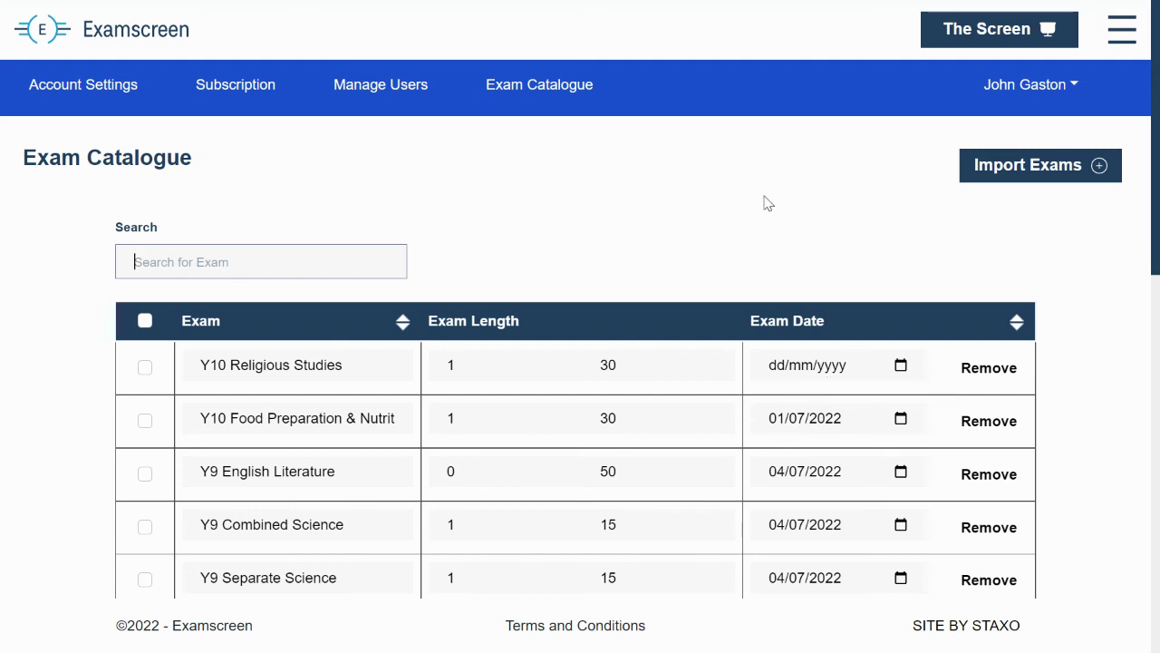
# - Pick Y10 Religious Studies on The Screen, filling in its 1 hour 30 minutes duration
pyautogui.click(963, 31)
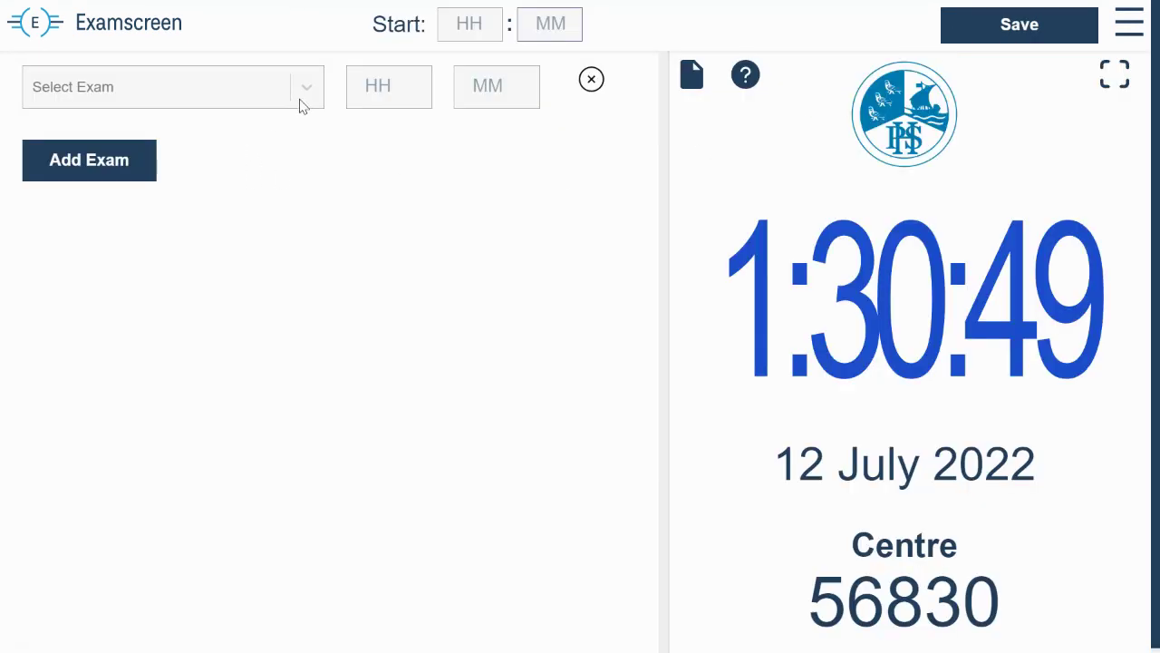
pyautogui.click(300, 104)
pyautogui.click(257, 151)
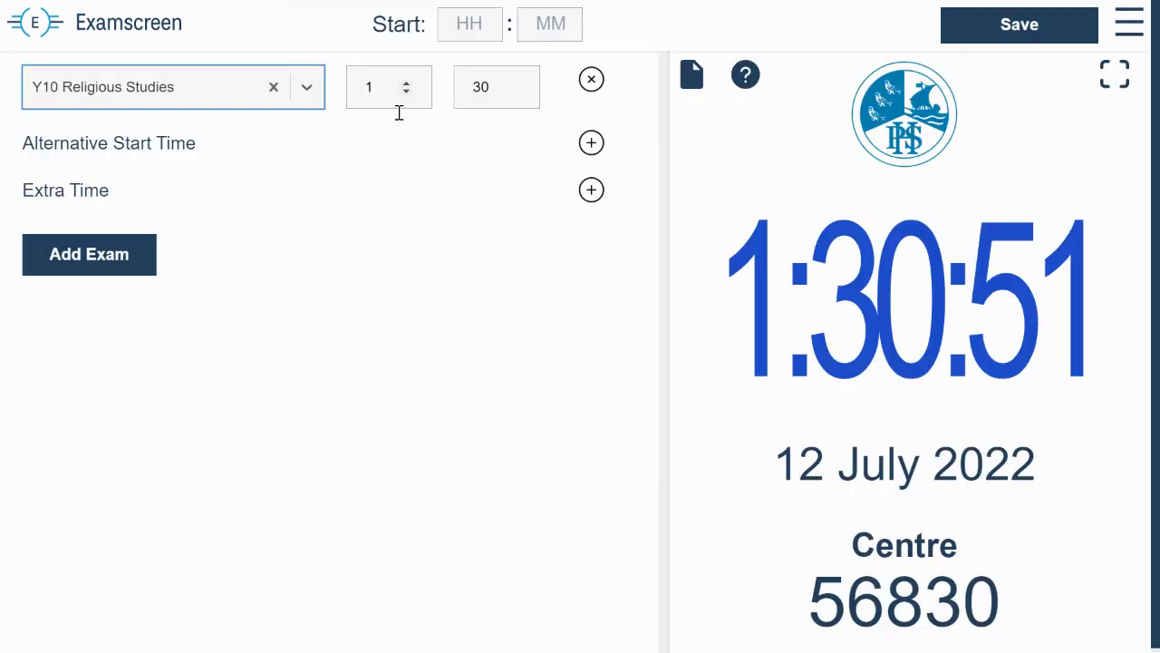